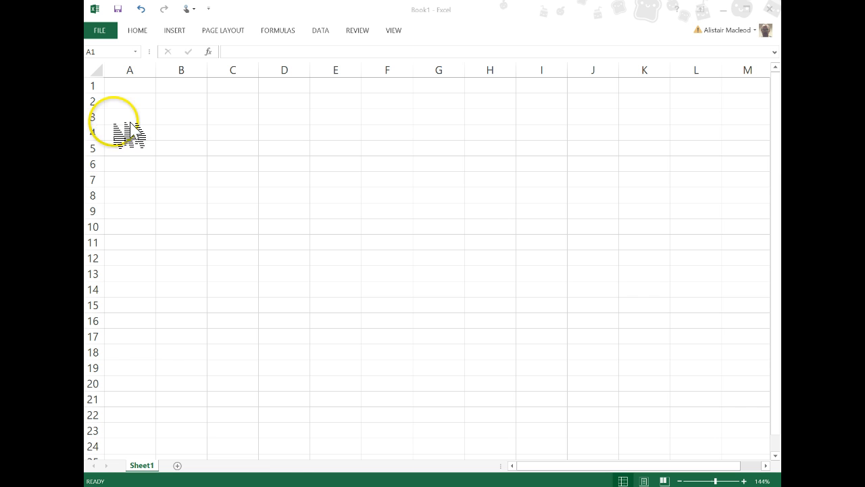
Enter the column headers Year in cell A1 and Wolf Population in cell B1.
left_click(129, 89)
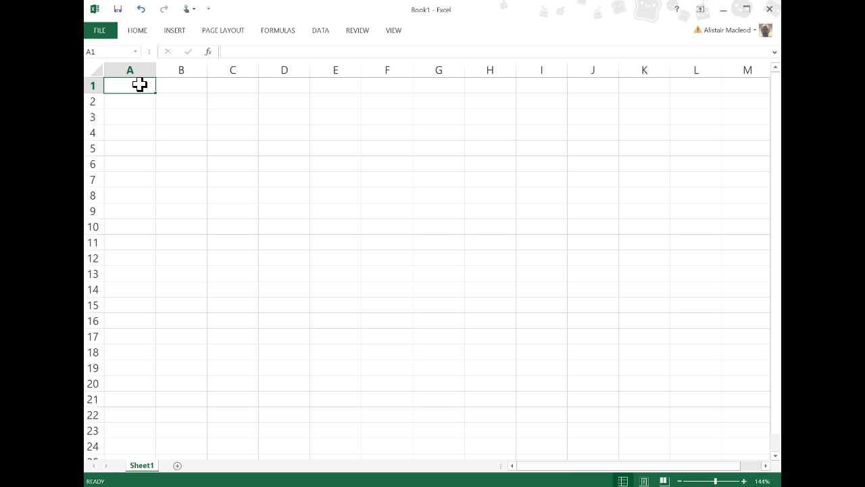
type("Year")
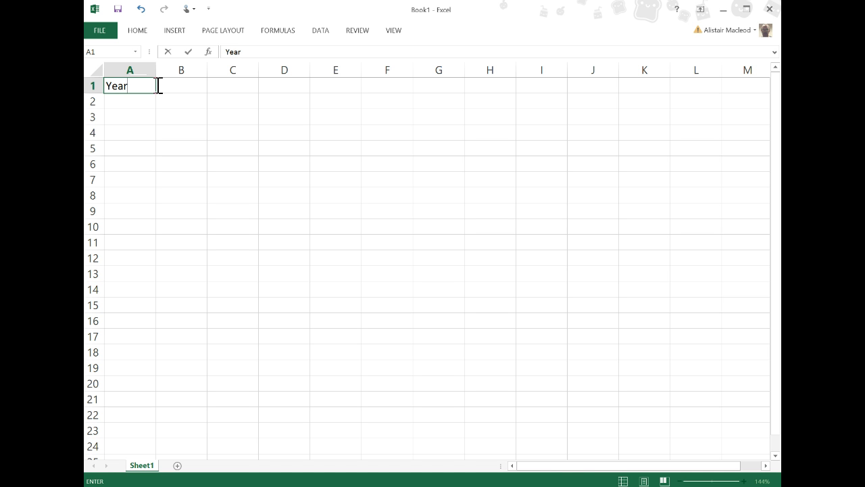
key("Tab")
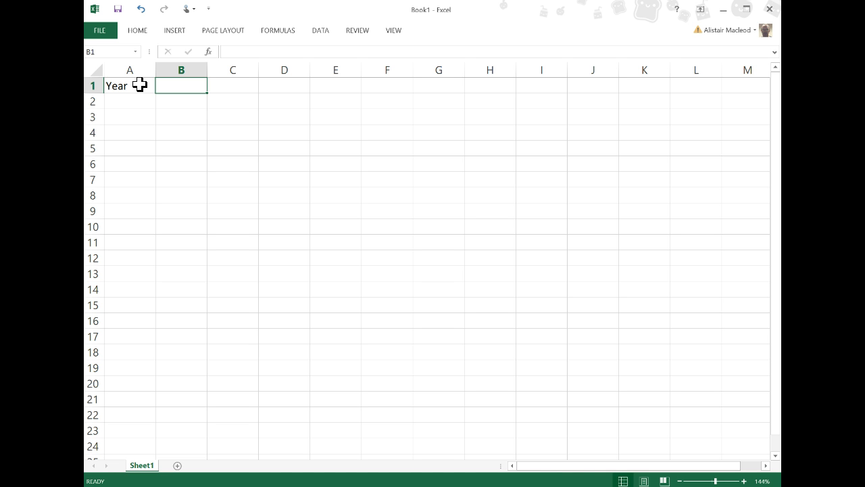
type("Wolf")
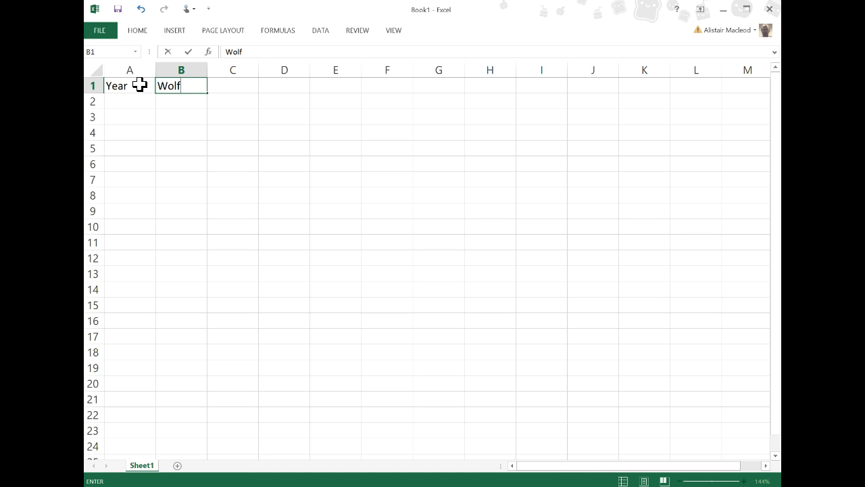
type(" Population")
key("Return")
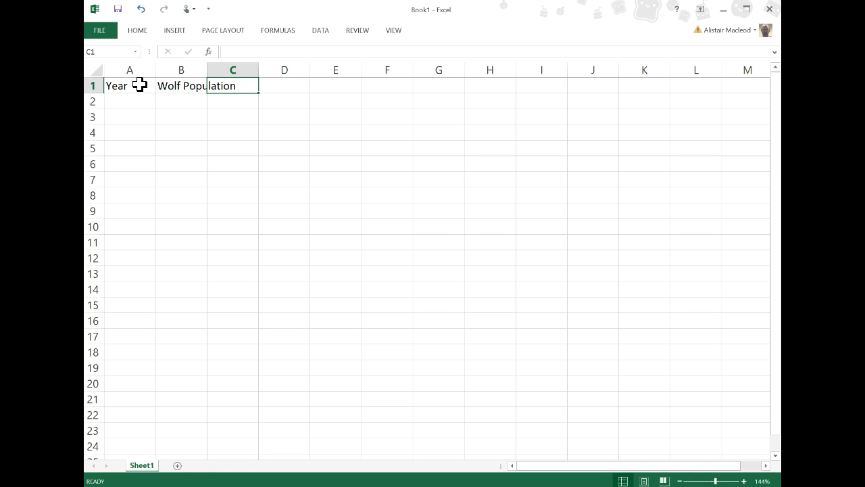
Enter the header Deer Population in cell C1 and fit the widths of columns B and C to their text.
type("Deer P")
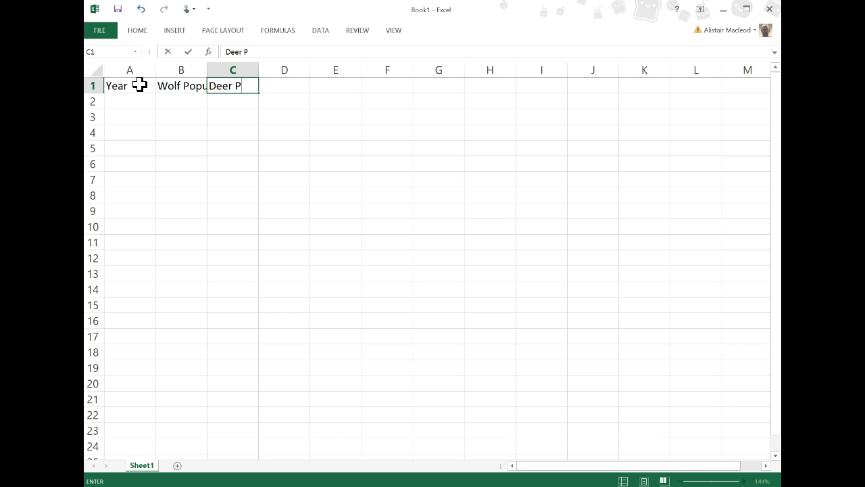
type("opulation")
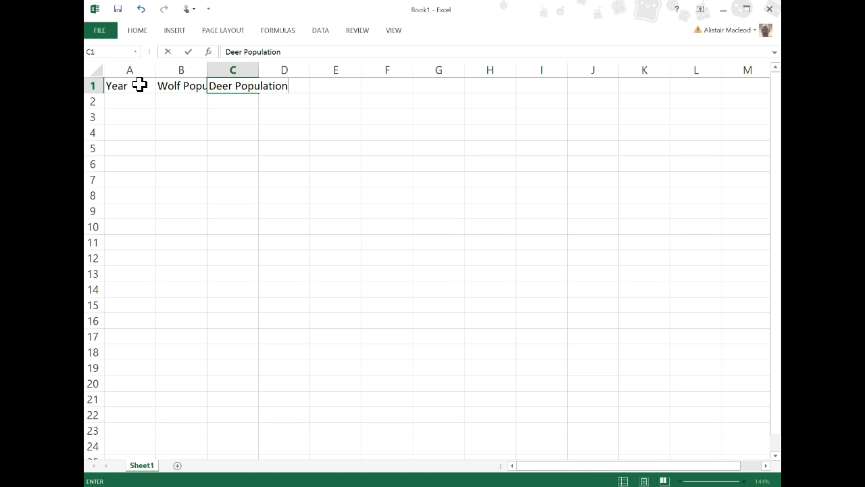
key("Return")
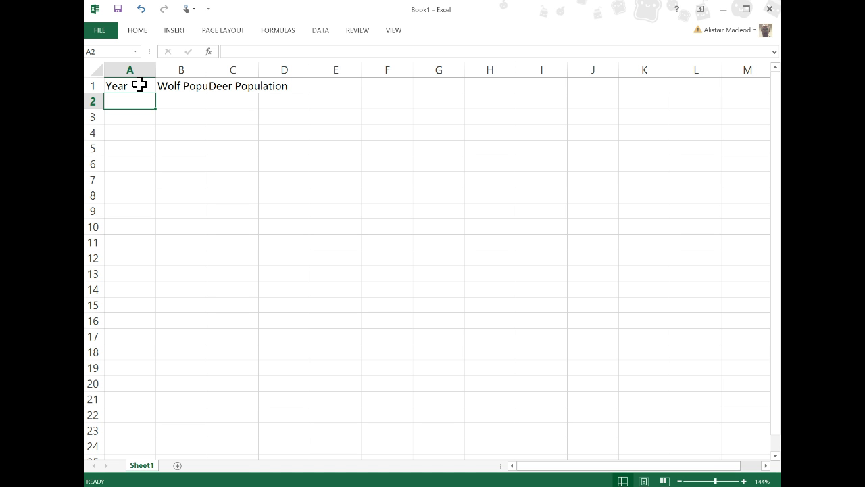
double_click(207, 66)
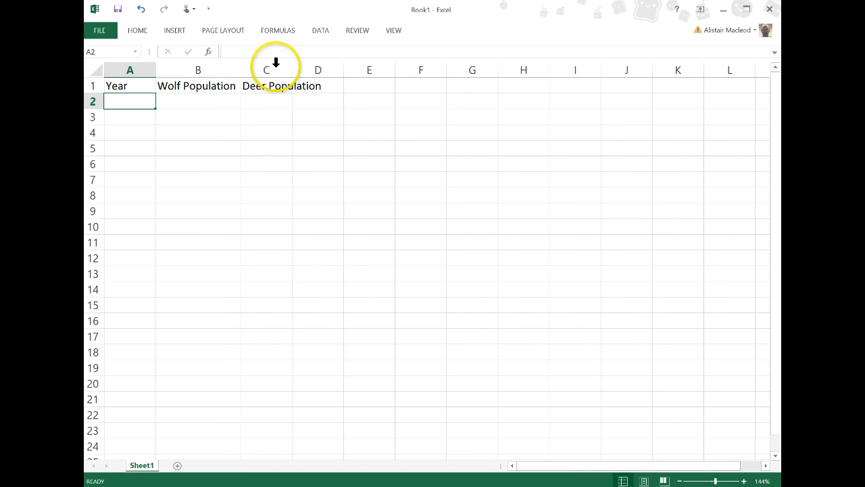
double_click(292, 66)
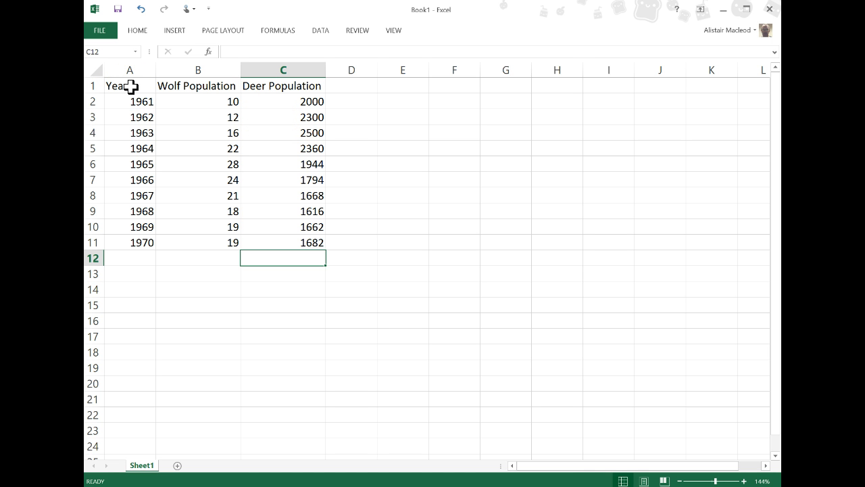
Insert a scatter chart with straight lines and markers from the year, wolf and deer data in A1:C11.
left_click_drag(130, 86, 286, 235)
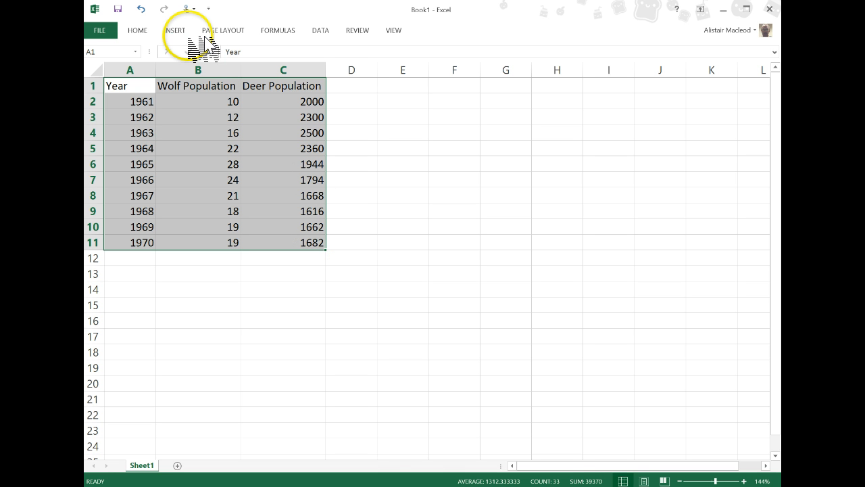
left_click(174, 30)
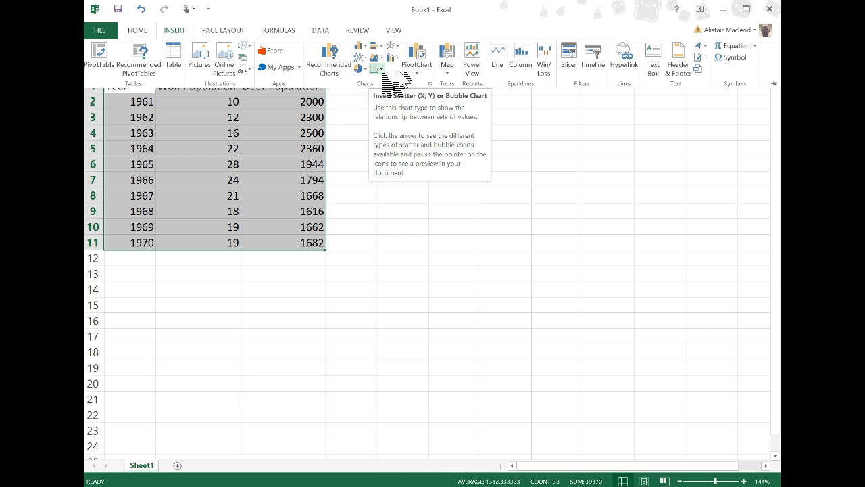
left_click(399, 74)
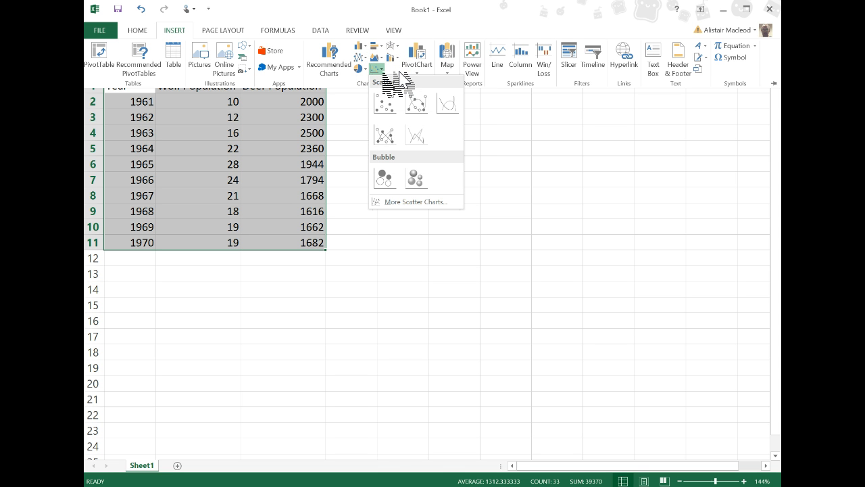
left_click(389, 125)
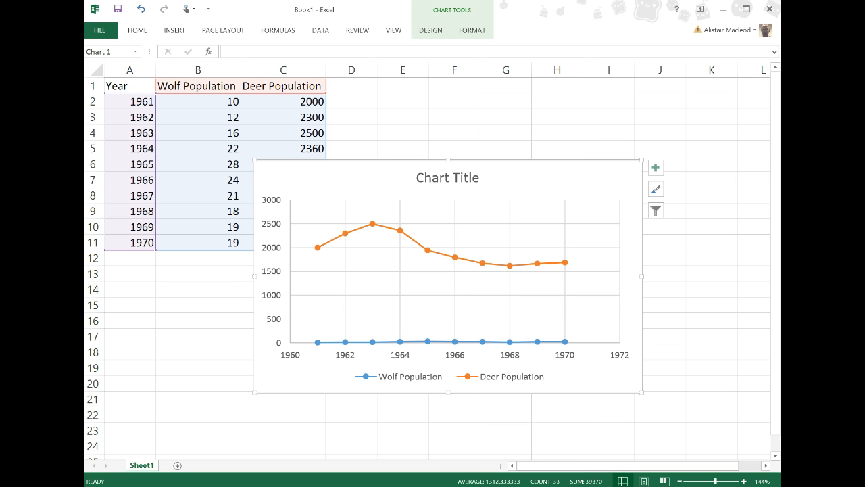
key("ctrl+z")
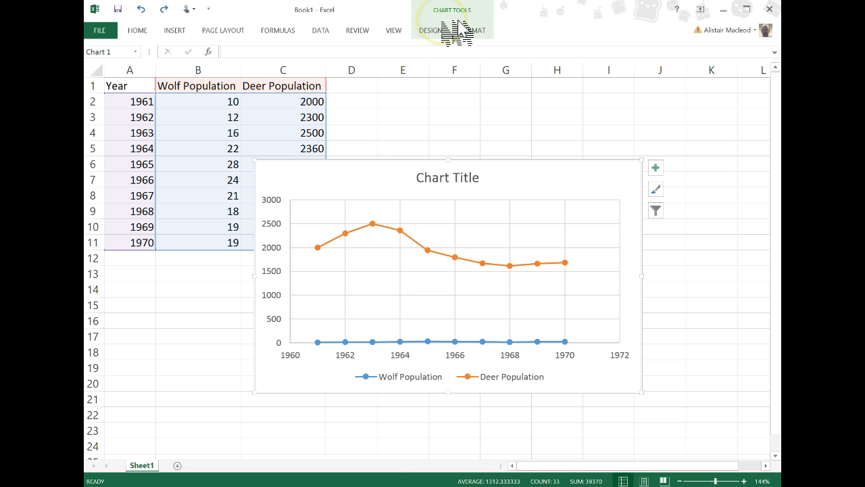
Apply the Style 2 chart style to the population chart.
left_click(433, 30)
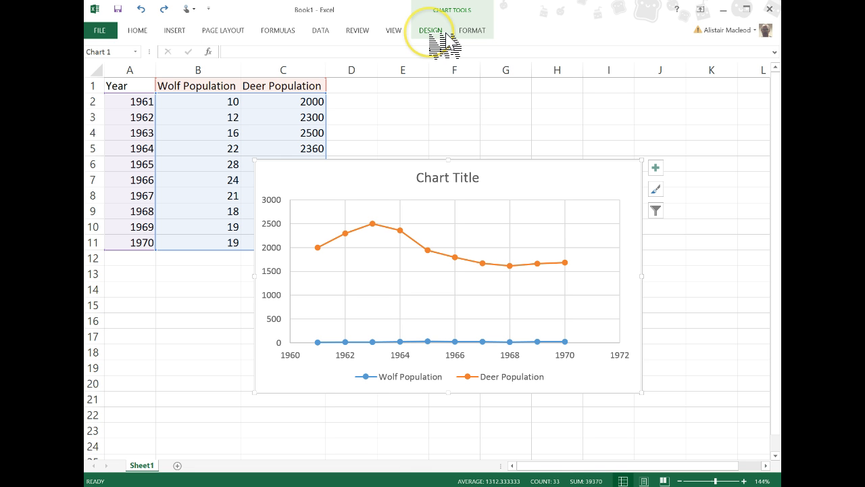
left_click(436, 32)
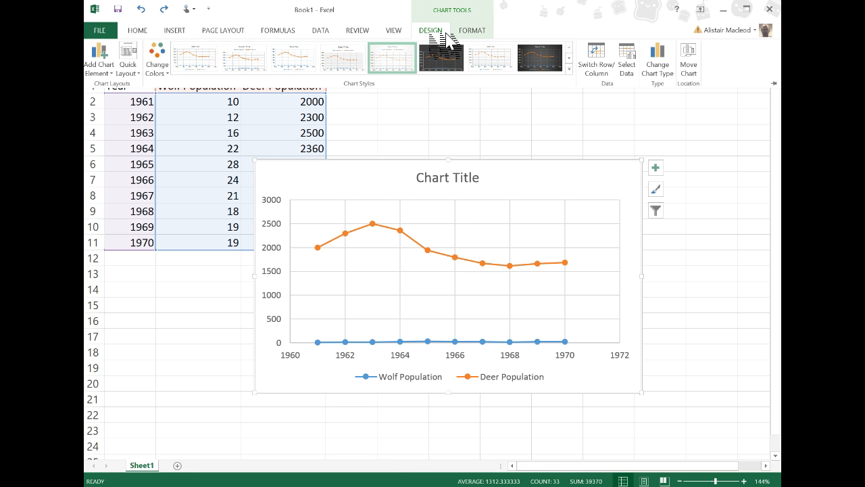
left_click(440, 58)
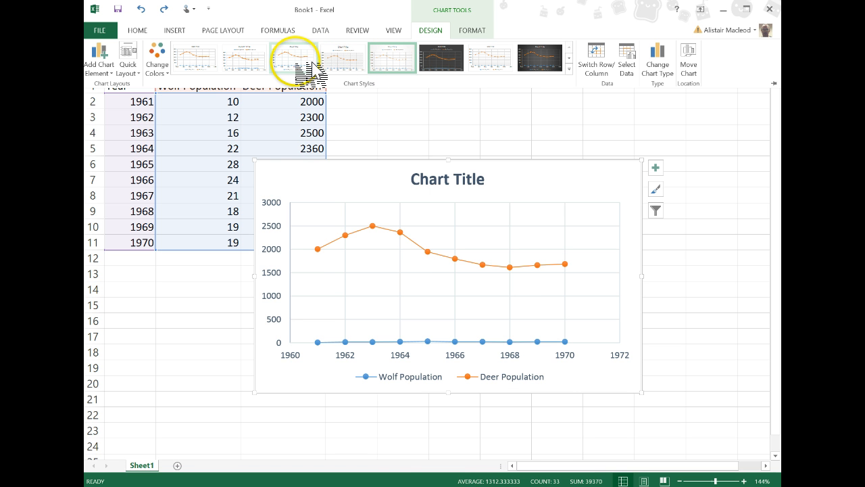
left_click(245, 67)
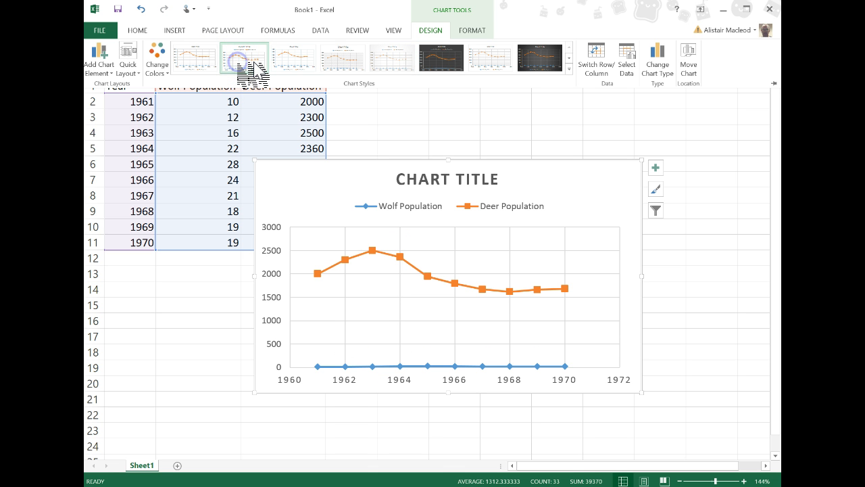
Apply the quick layout that has a chart title, both axis titles and a legend beside the plot, without data labels.
left_click(137, 68)
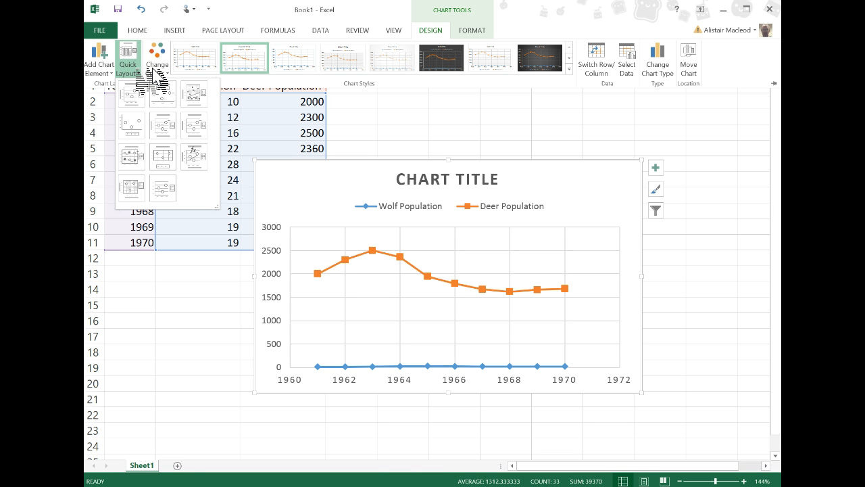
left_click(193, 94)
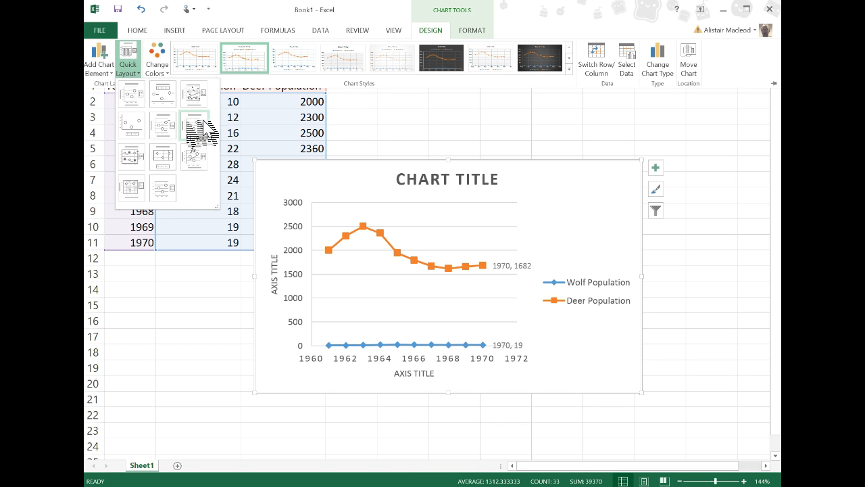
left_click(131, 125)
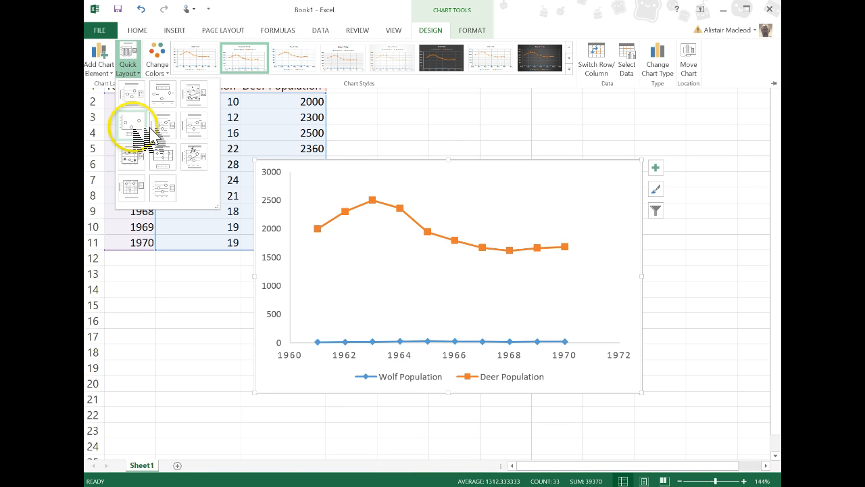
left_click(138, 188)
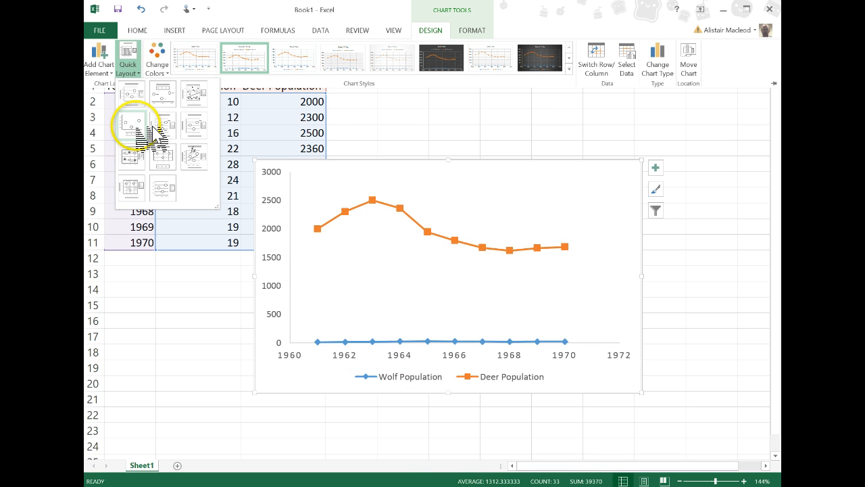
left_click(136, 98)
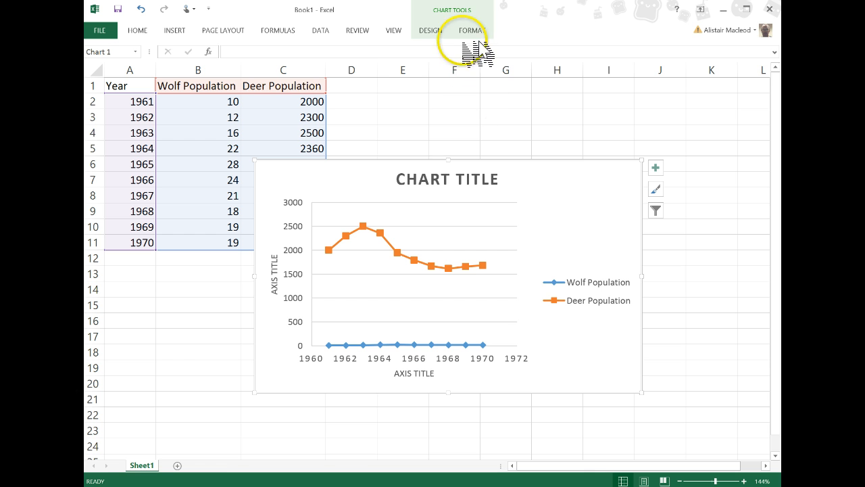
Plot the chart's Deer Population series on the secondary axis and close the data series formatting.
left_click(481, 167)
left_click(537, 163)
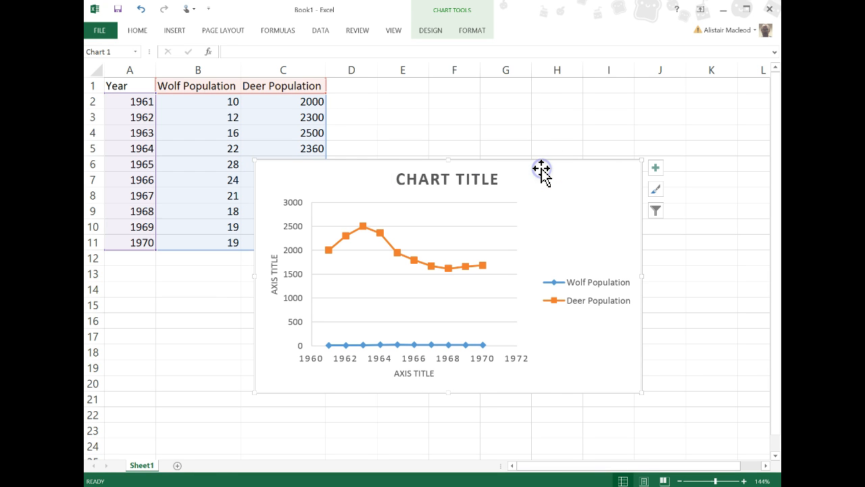
left_click(490, 32)
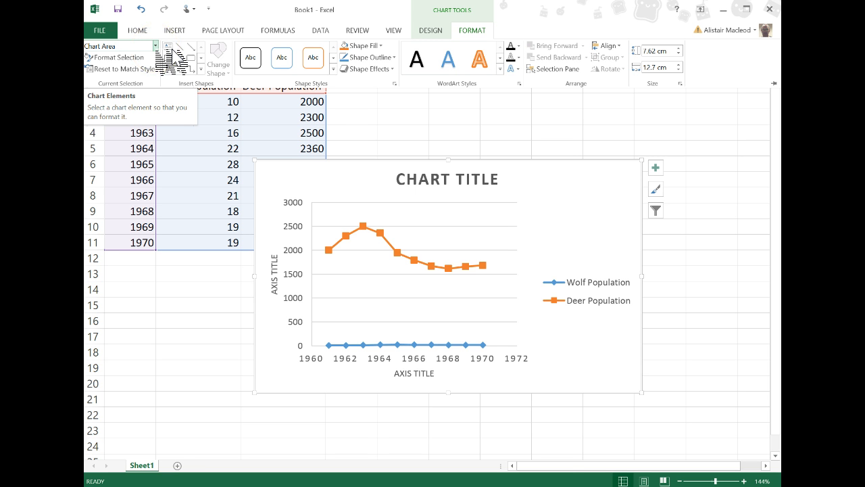
right_click(157, 51)
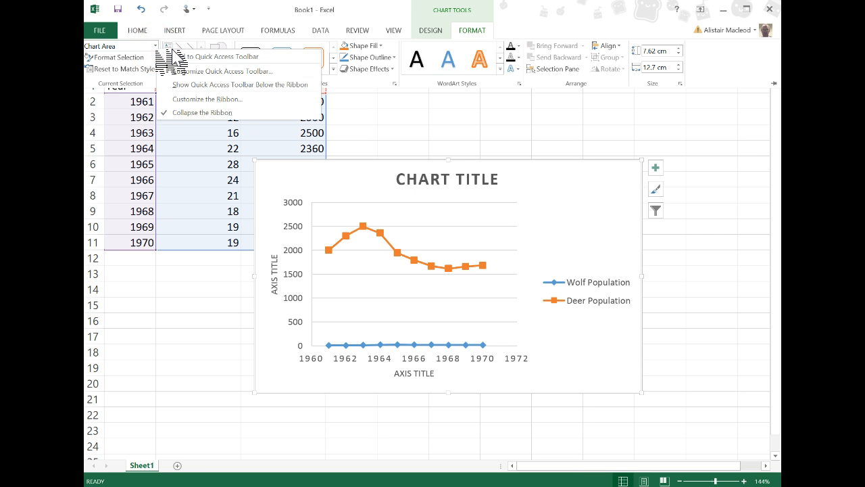
left_click(154, 45)
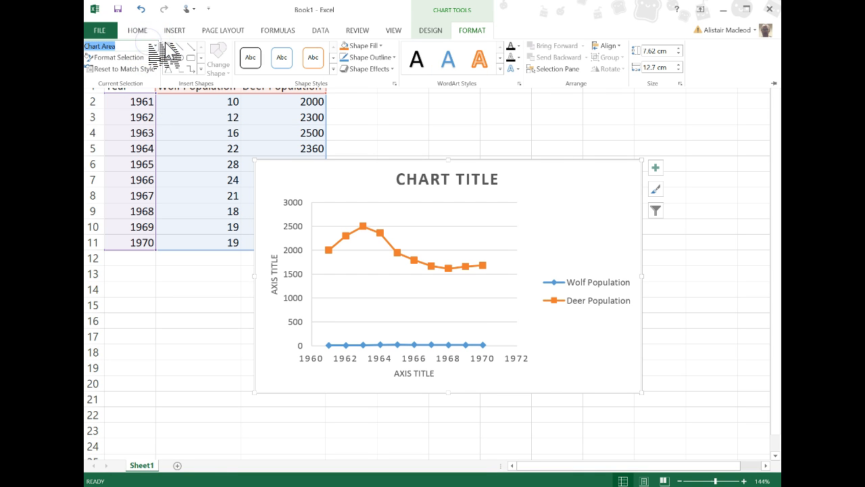
left_click(155, 45)
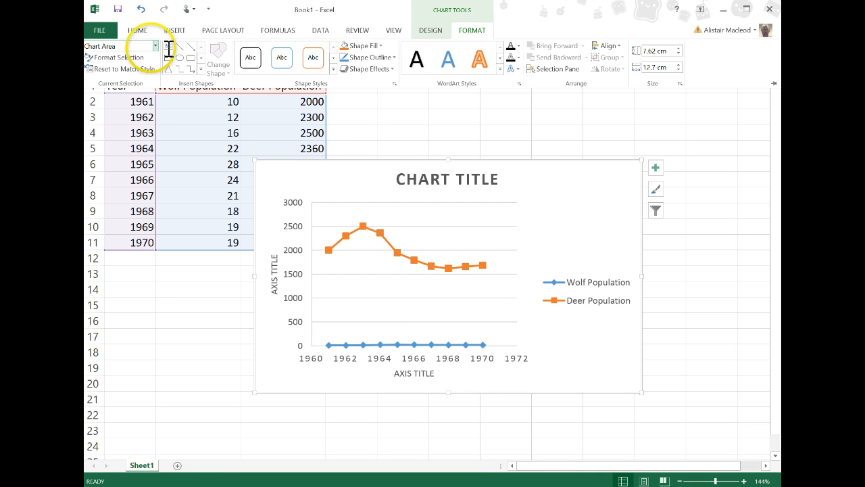
left_click(156, 46)
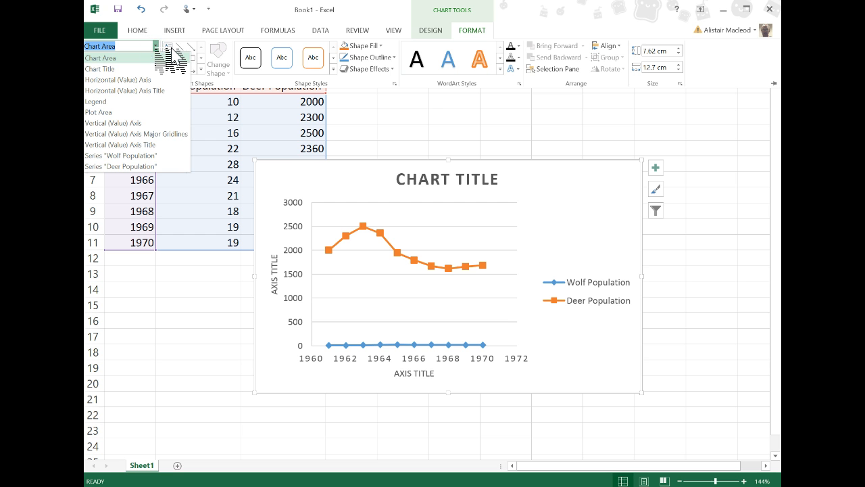
left_click(154, 157)
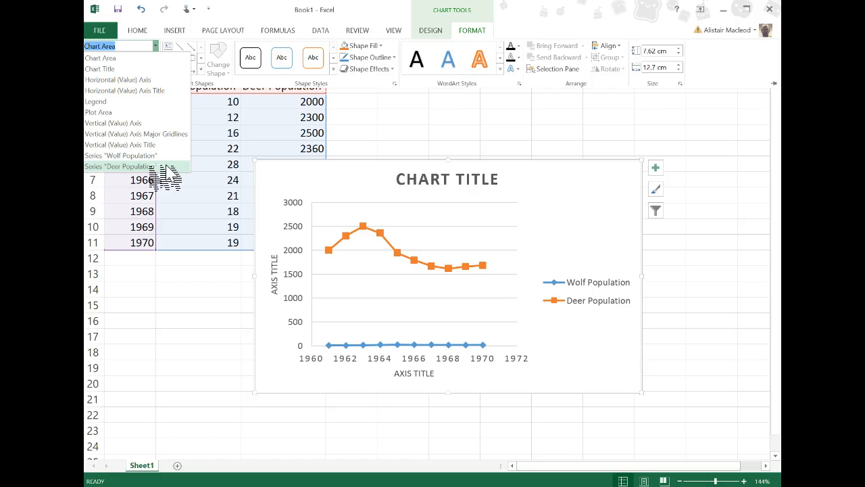
left_click(151, 166)
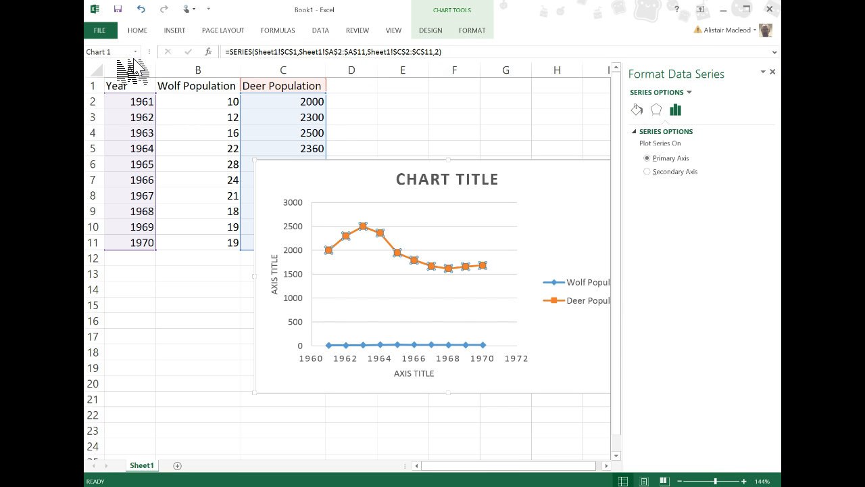
left_click(404, 138)
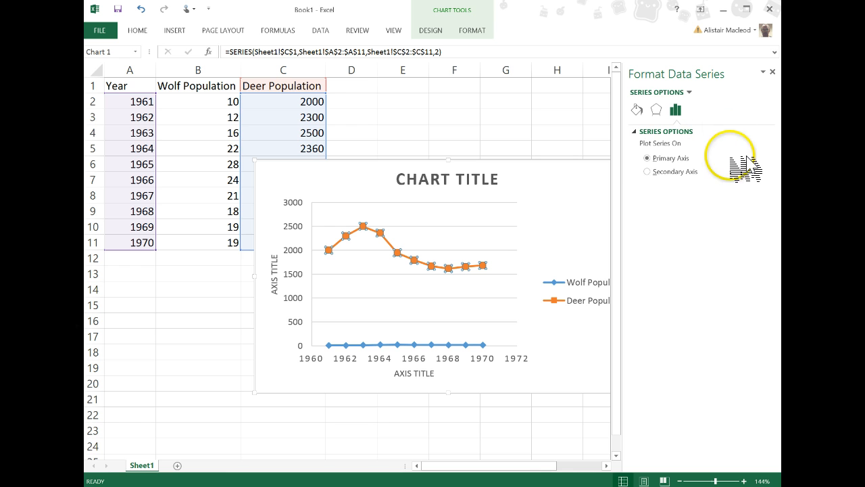
left_click(649, 172)
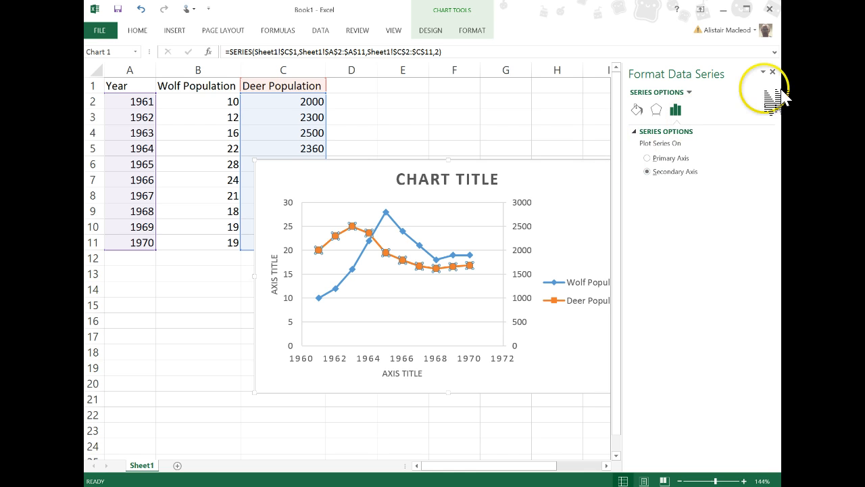
left_click(772, 71)
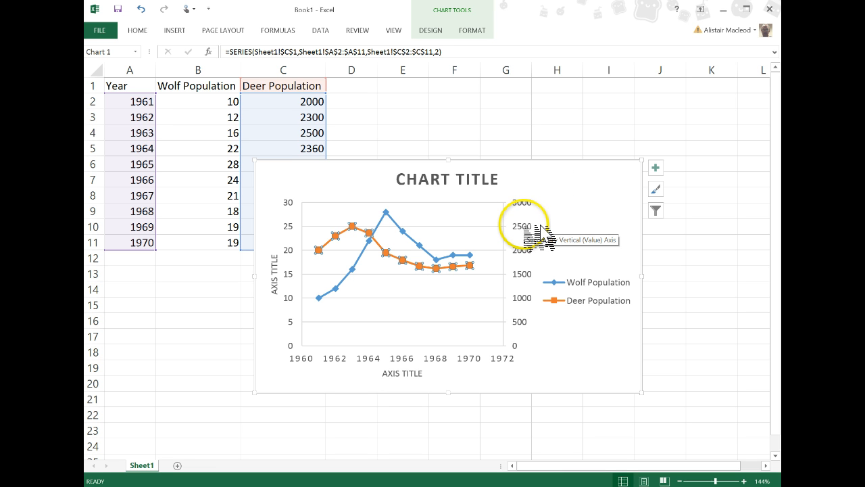
left_click(527, 226)
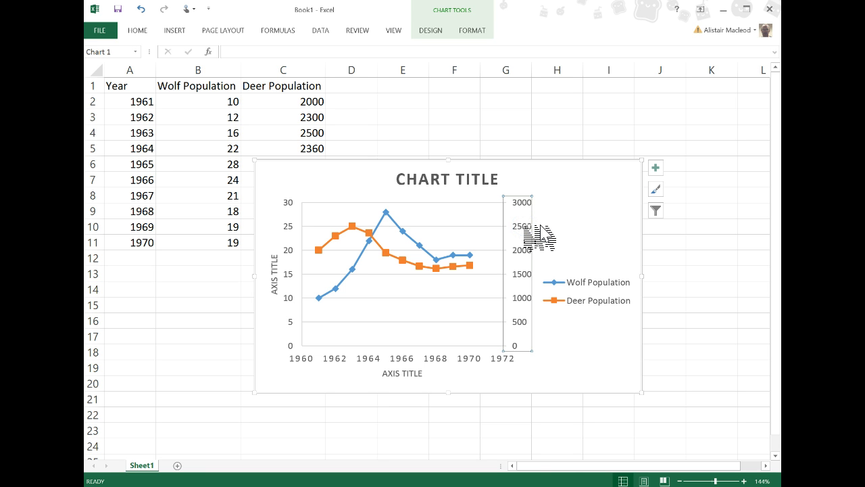
left_click(522, 147)
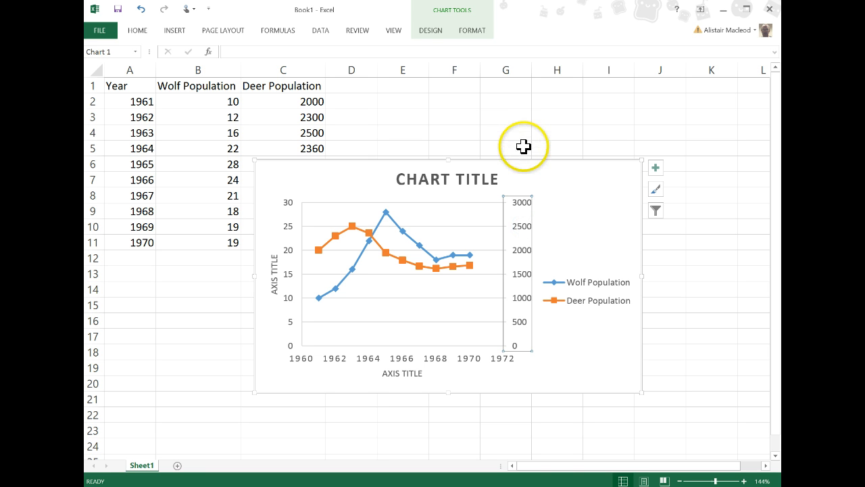
left_click(523, 146)
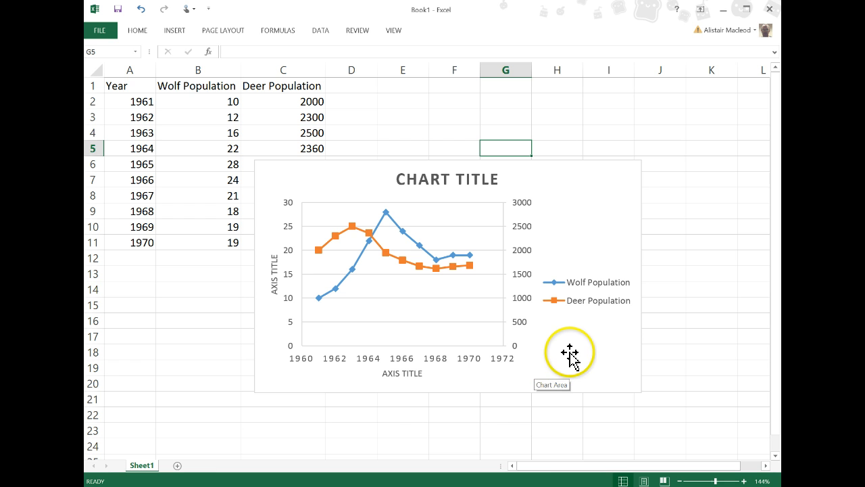
Move the population chart to a new sheet named Graph, then check the data on Sheet1 and return to the chart sheet.
right_click(582, 255)
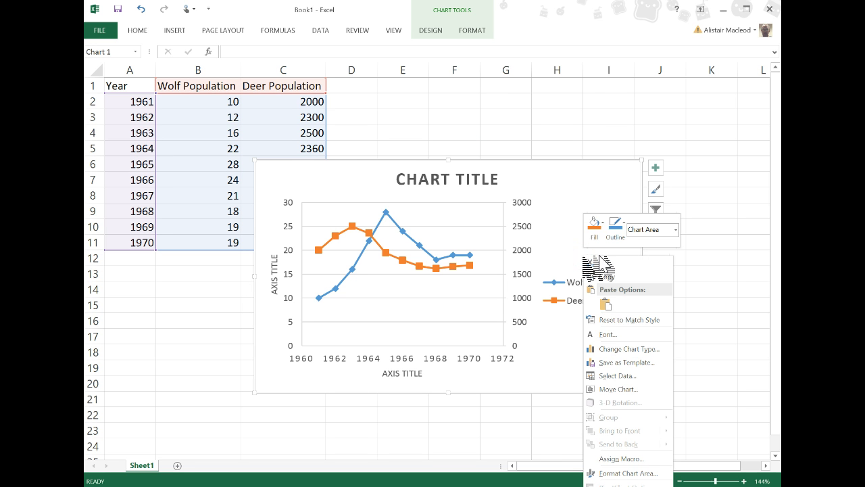
left_click(563, 203)
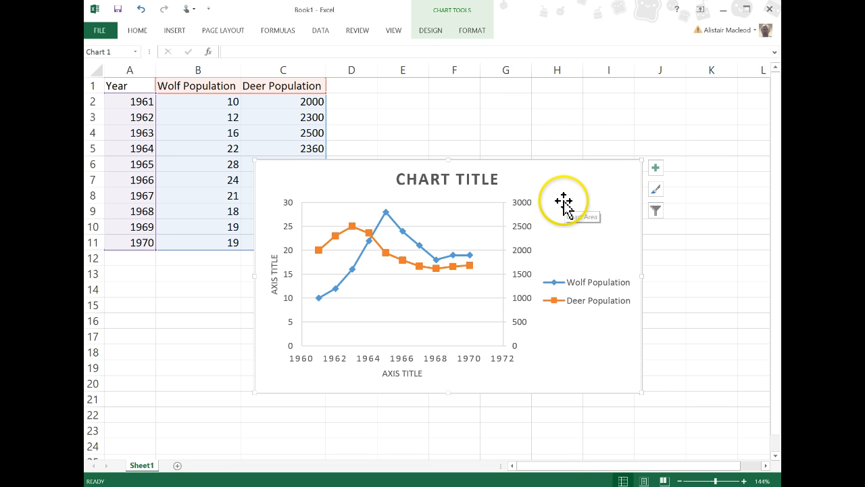
left_click(440, 31)
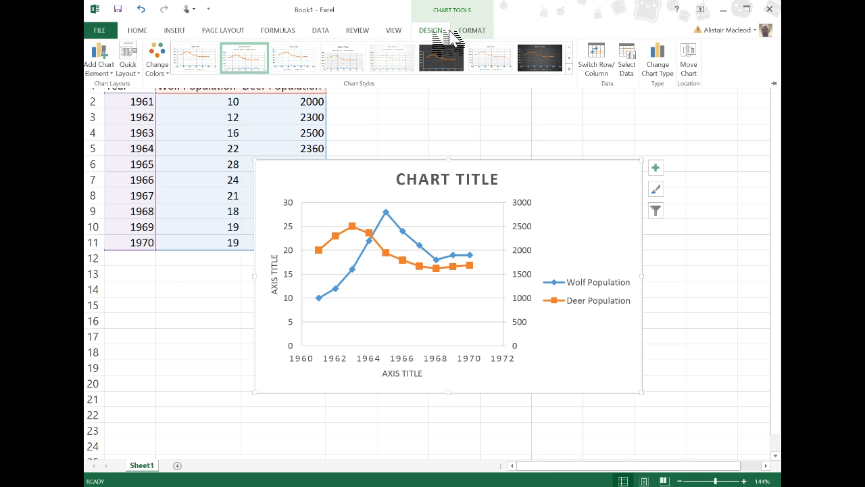
left_click(693, 59)
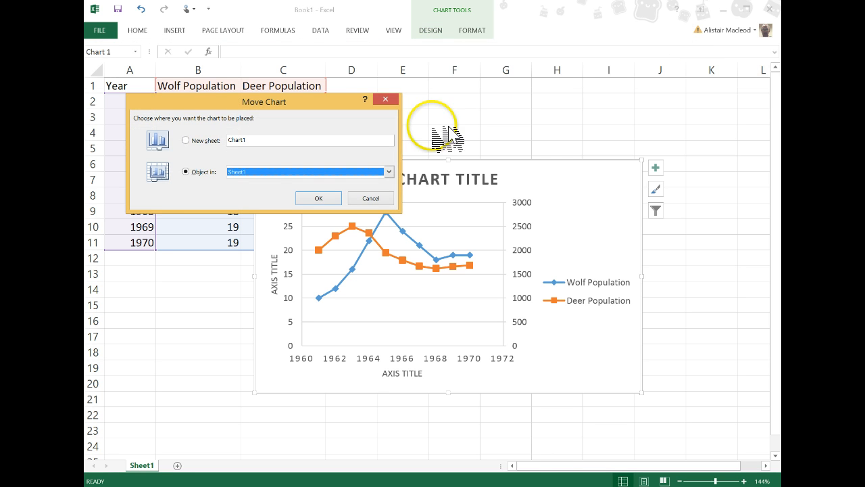
left_click(193, 144)
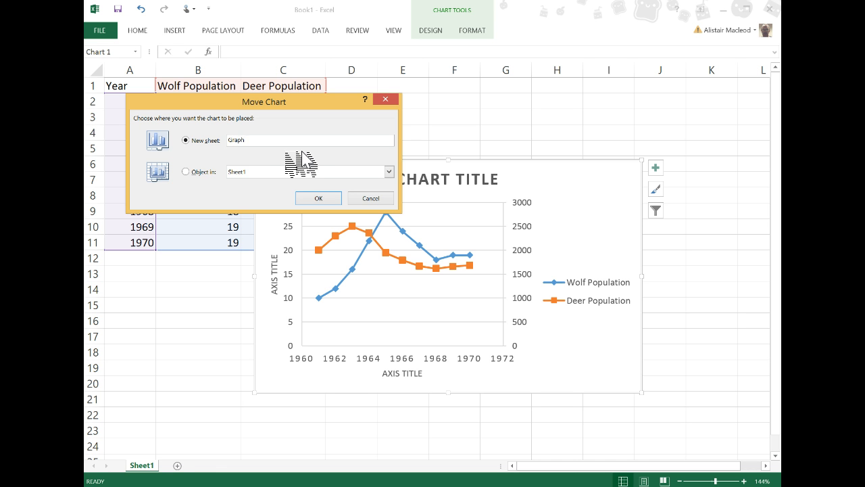
left_click(318, 198)
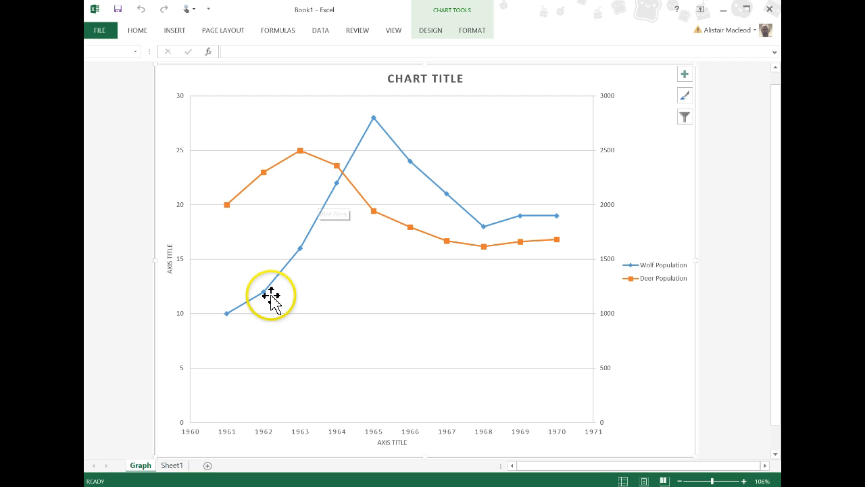
left_click(177, 465)
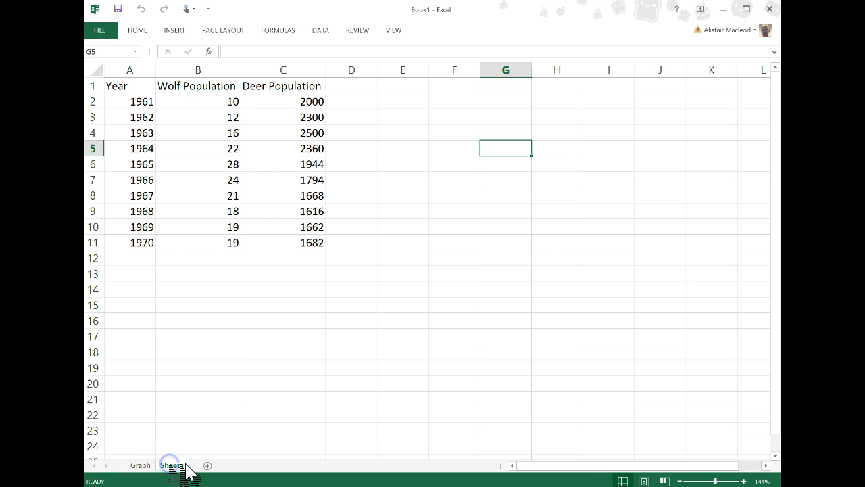
left_click(150, 465)
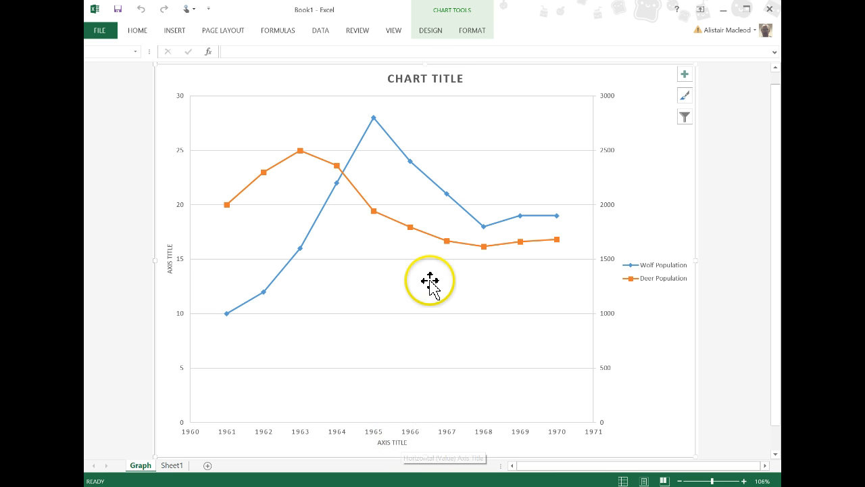
Reposition the chart title just above the plot area, slightly left of the chart's centre.
left_click(450, 77)
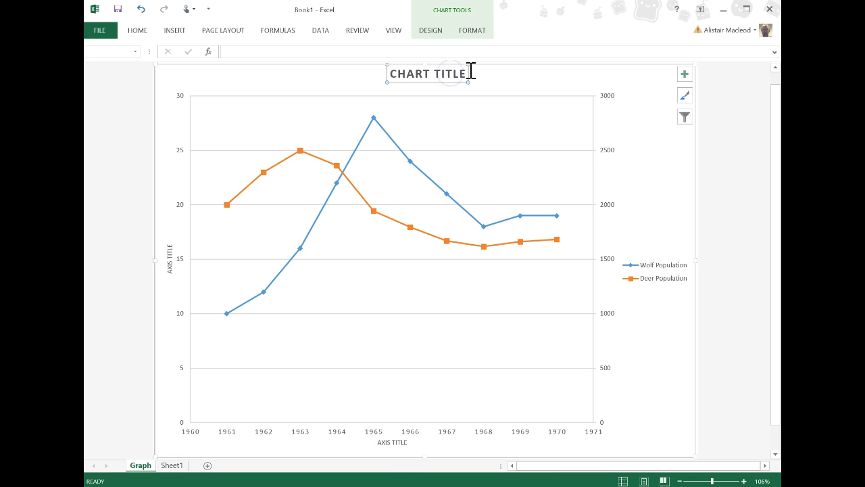
left_click(460, 76)
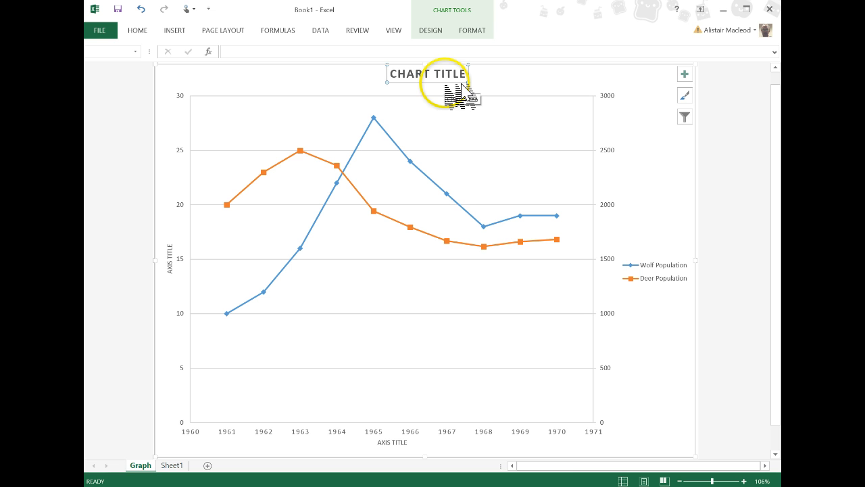
left_click_drag(445, 83, 439, 91)
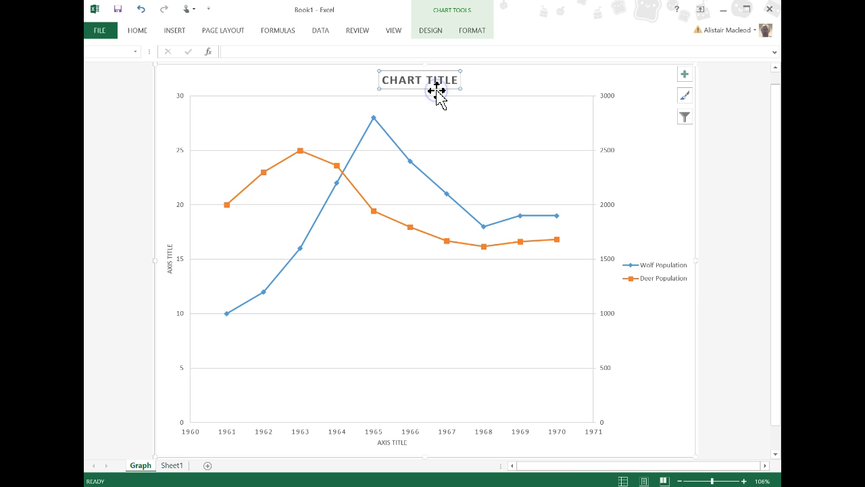